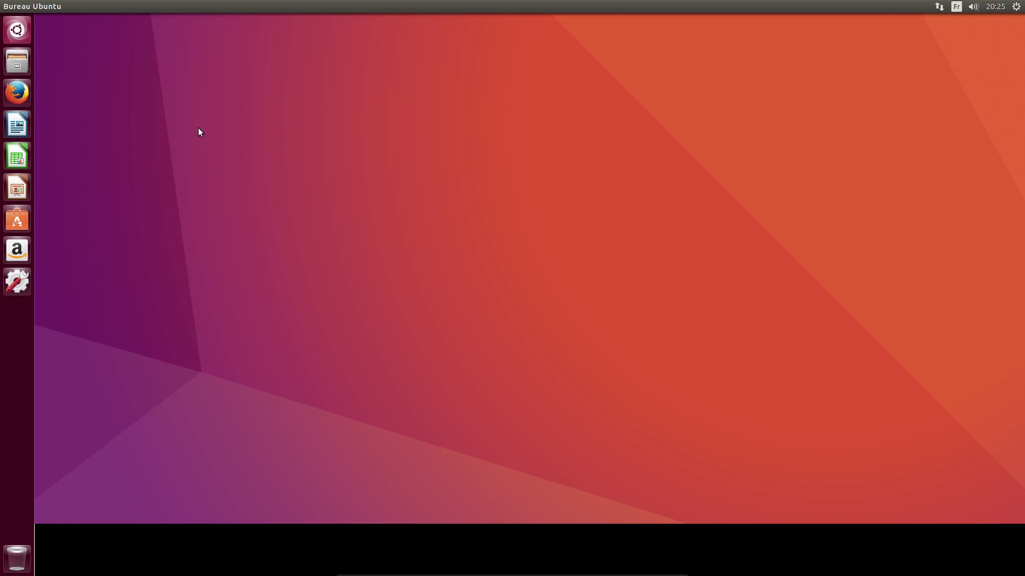
Log out via the gear menu's Fermer la session… and confirm in the dialog
left_click_drag(162, 96, 282, 188)
left_click(1016, 7)
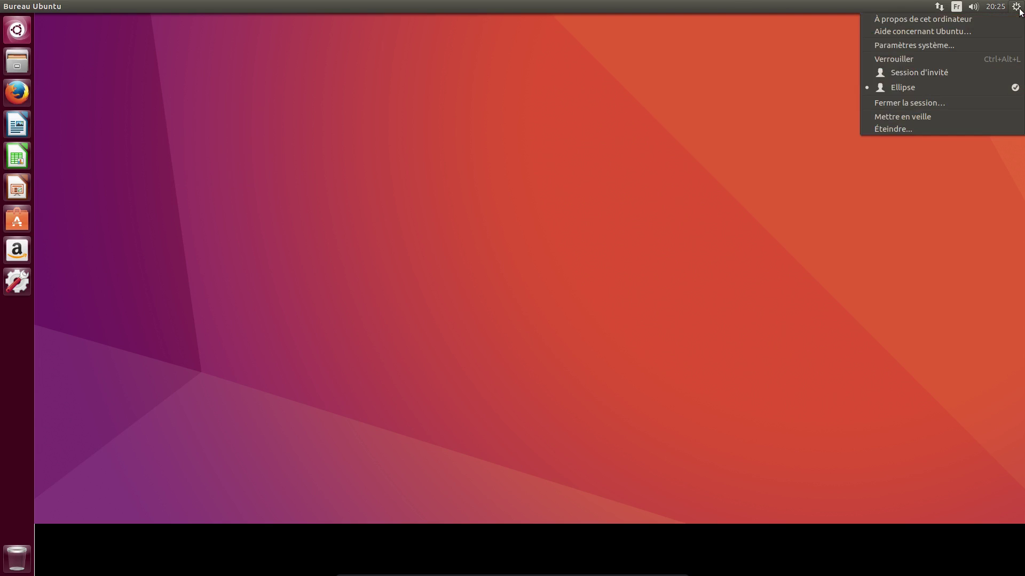
left_click(959, 104)
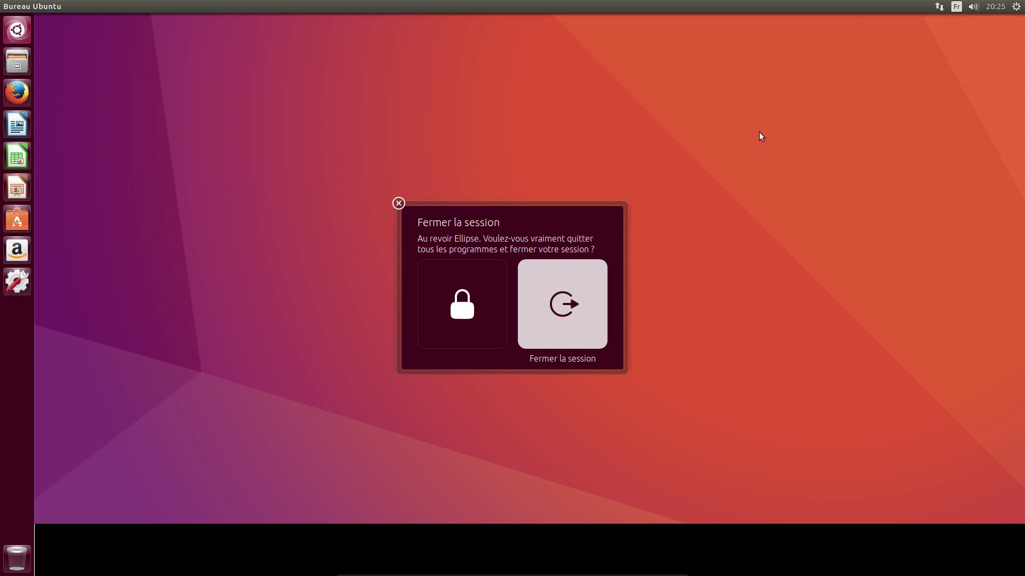
left_click(601, 288)
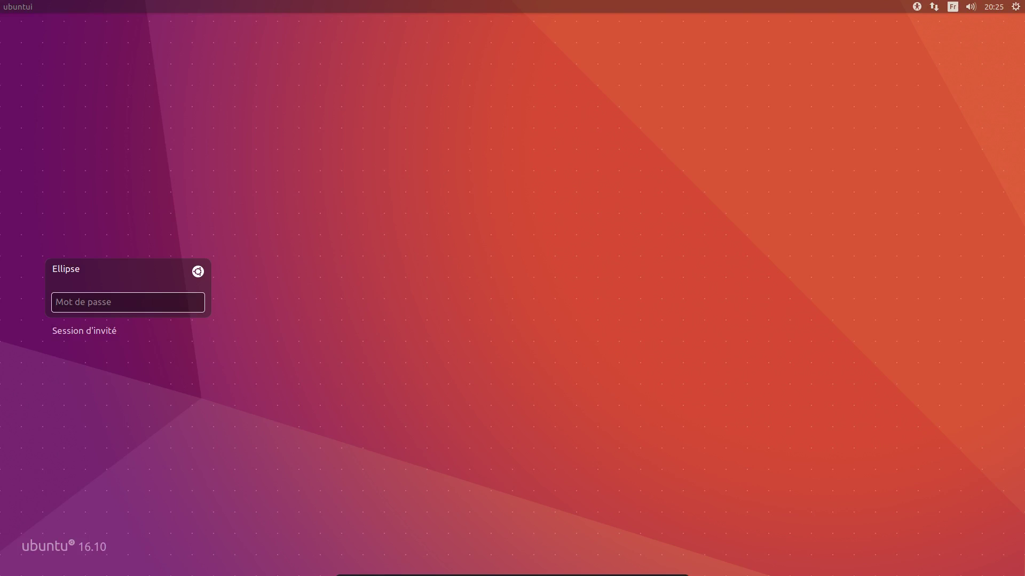
Pick the Ubuntu (par défaut) session and sign in with the account password
left_click(197, 272)
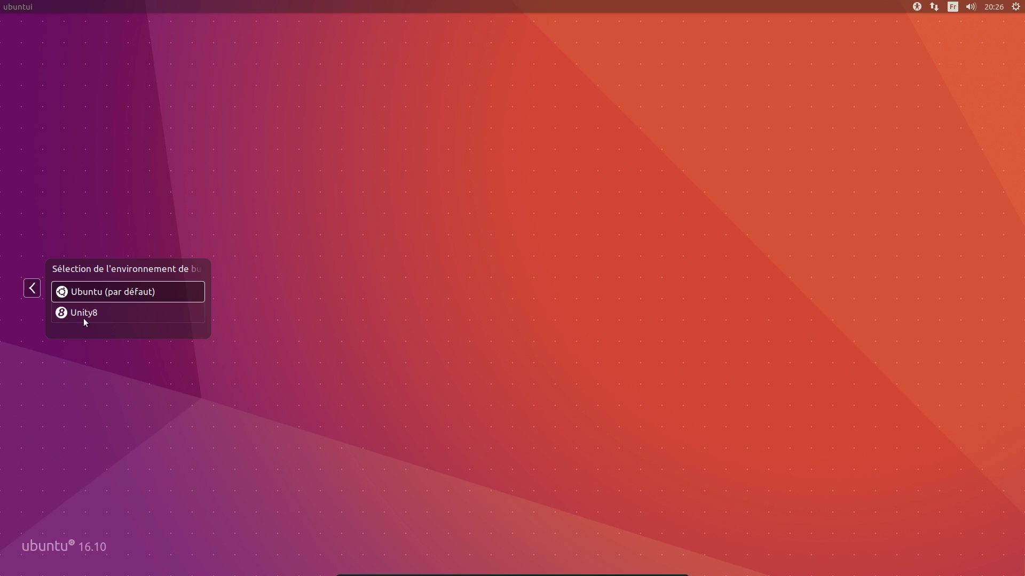
left_click(98, 297)
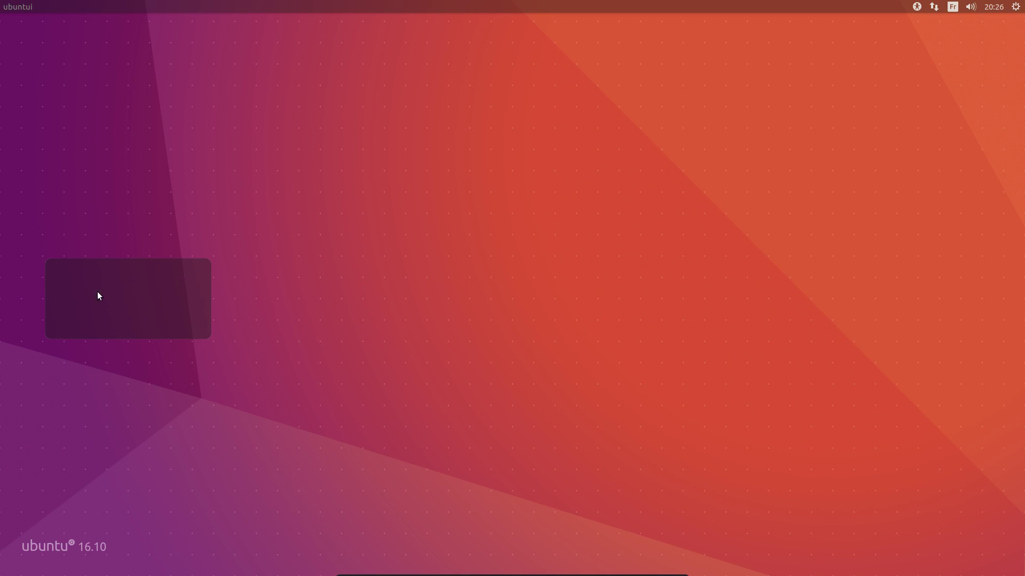
type("password")
key("Return")
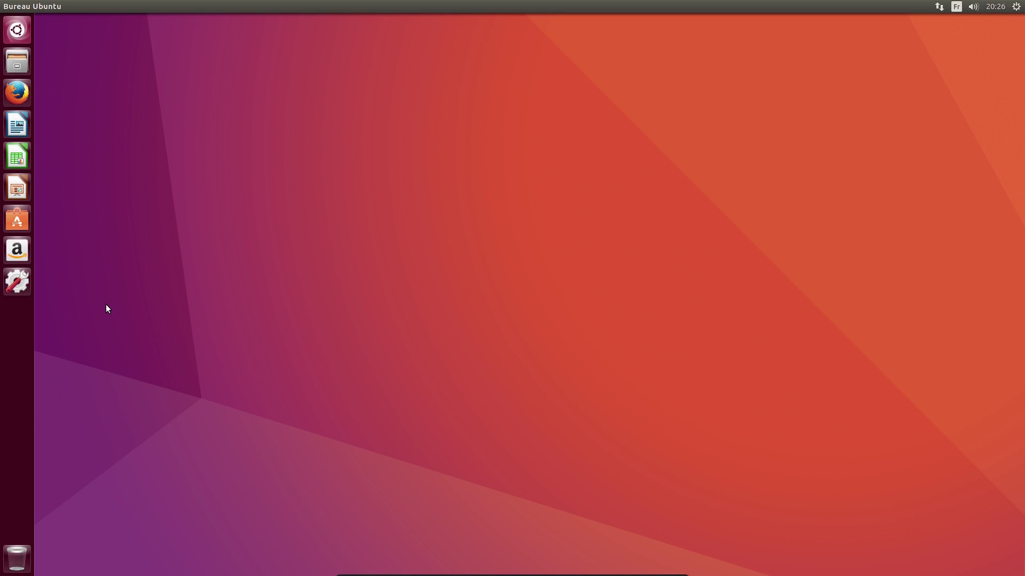
Launch System Settings and go to Apparence's Comportement (behaviour) tab
left_click(5, 282)
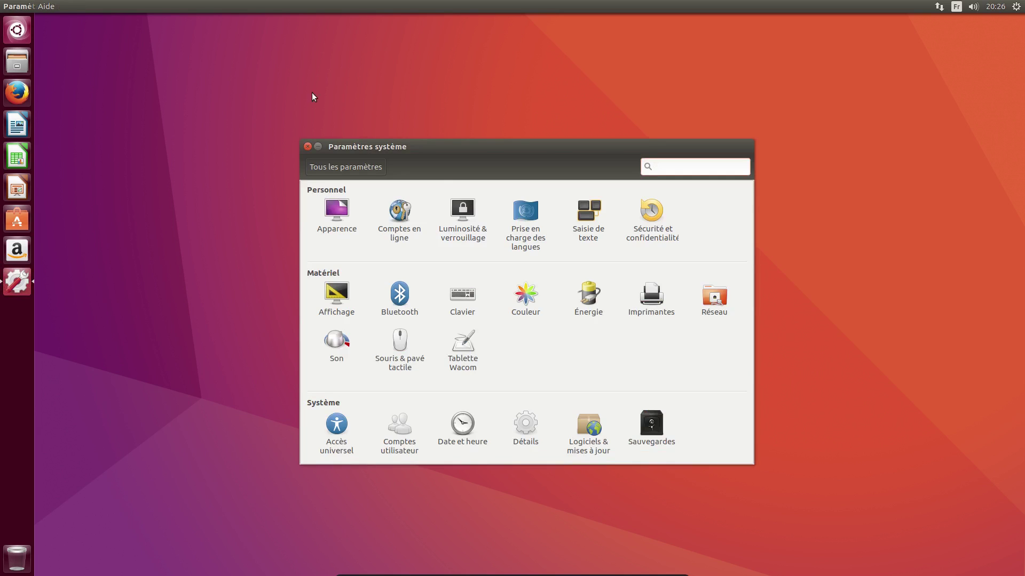
left_click_drag(411, 146, 352, 111)
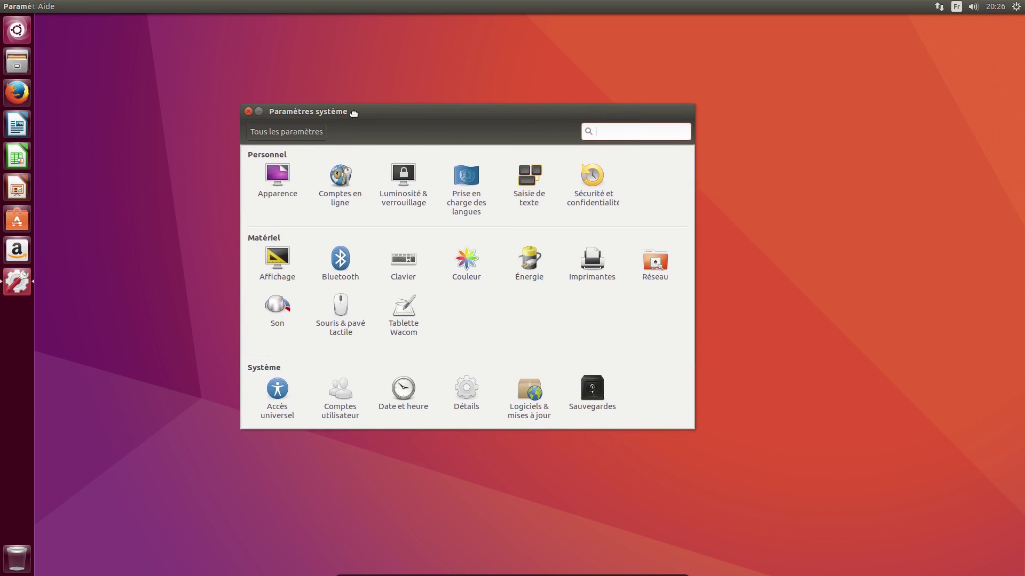
left_click(291, 180)
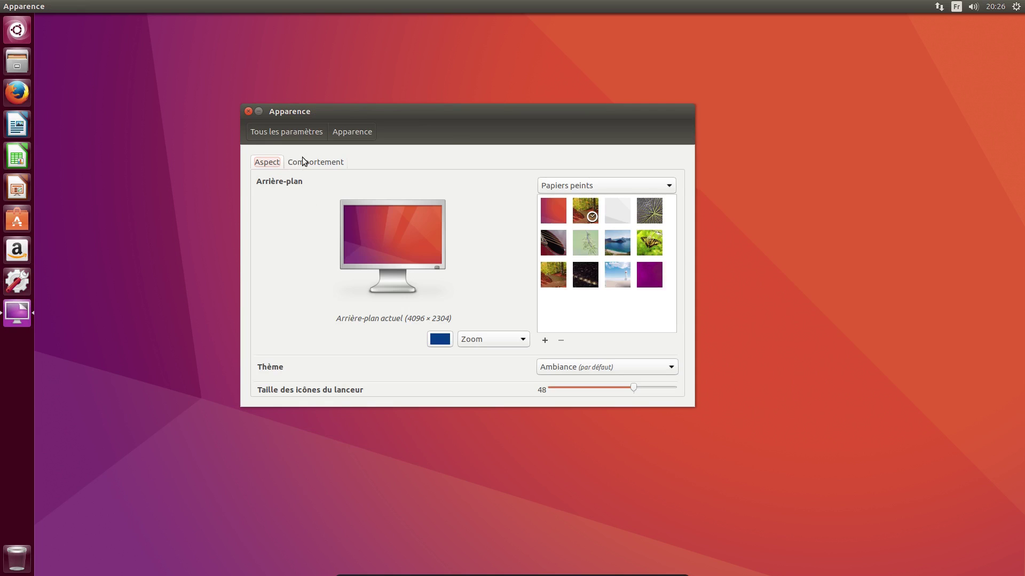
left_click(304, 162)
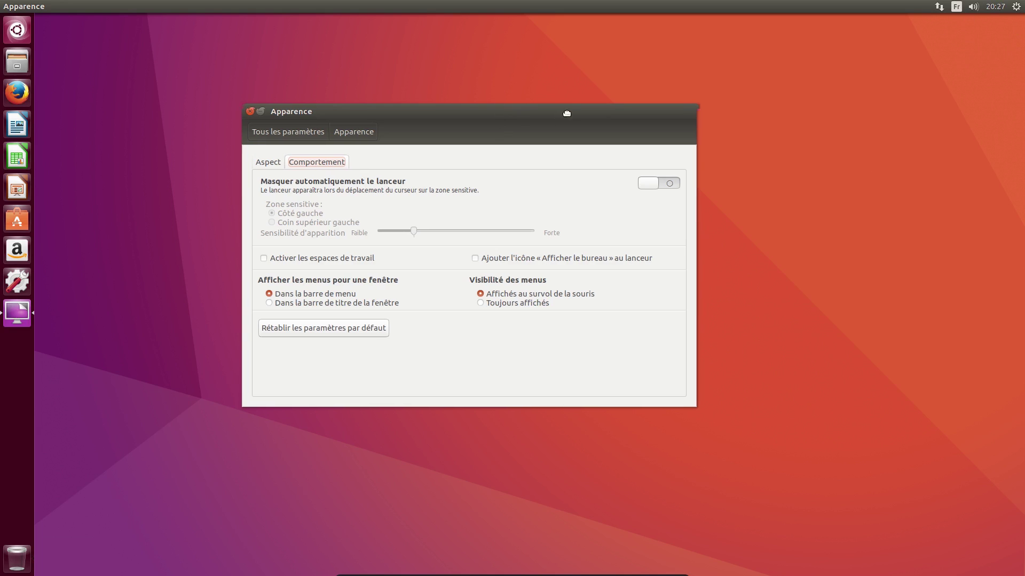
left_click_drag(324, 120, 401, 116)
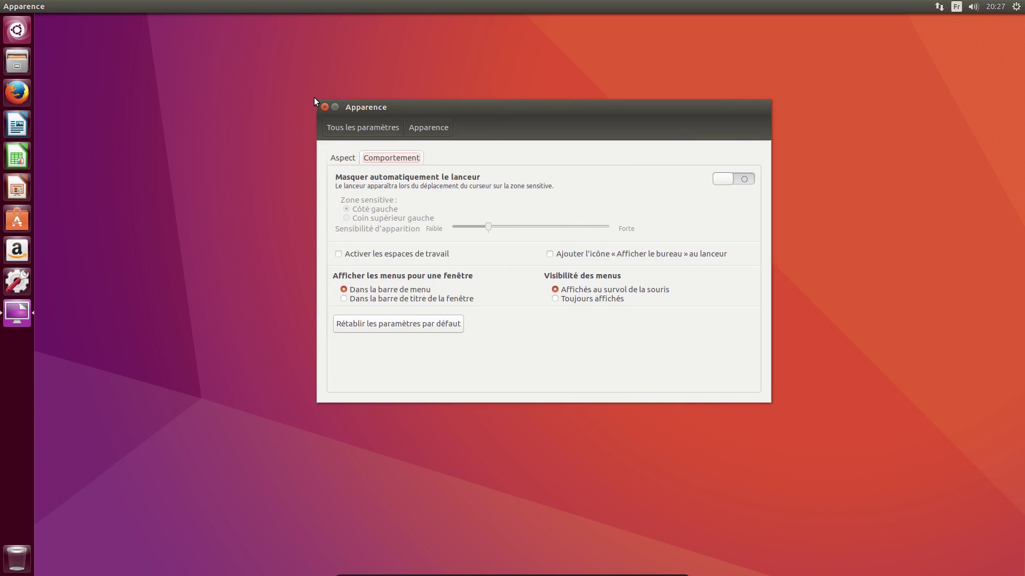
left_click_drag(421, 105, 371, 93)
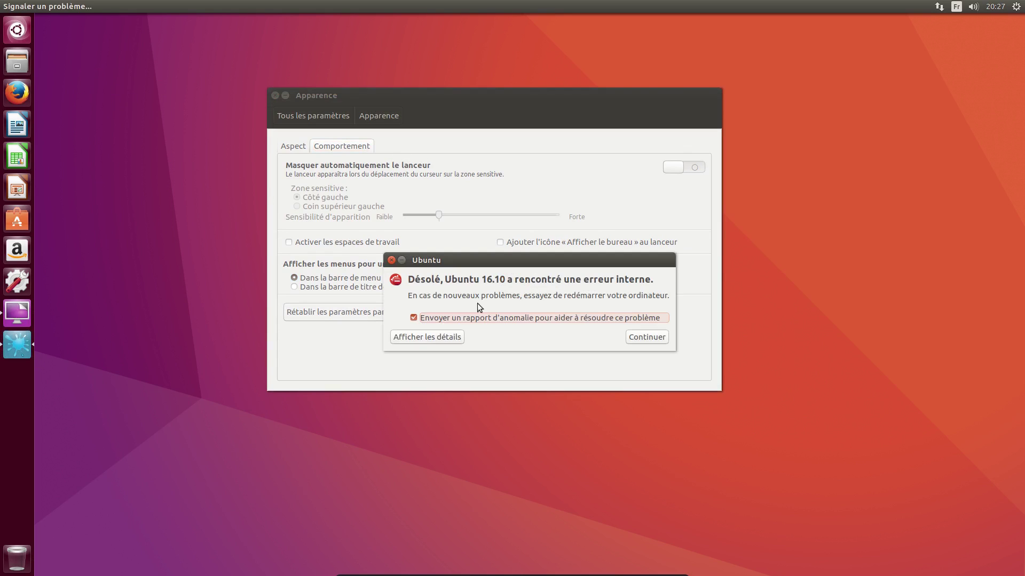
left_click_drag(501, 255, 713, 266)
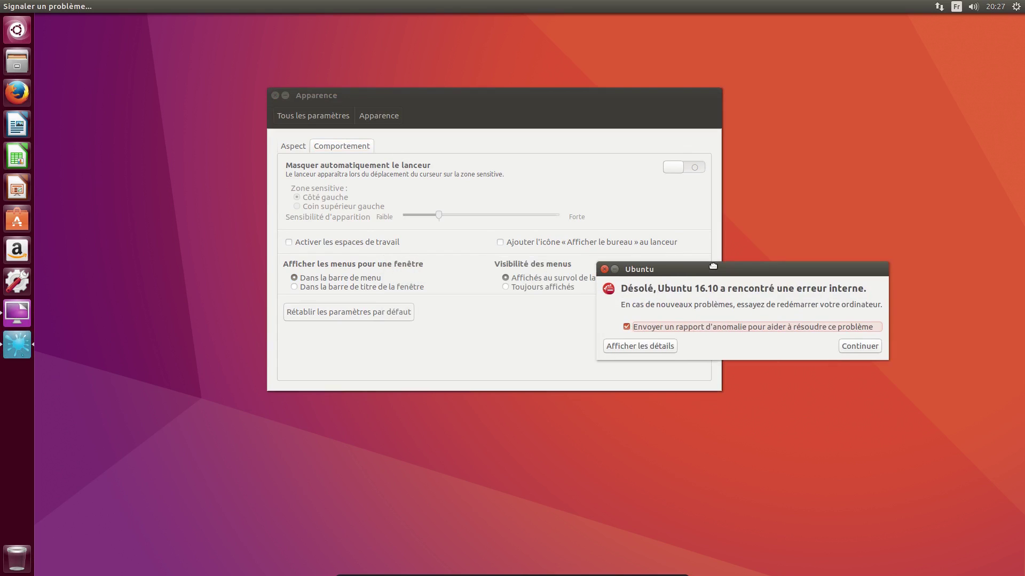
left_click(875, 345)
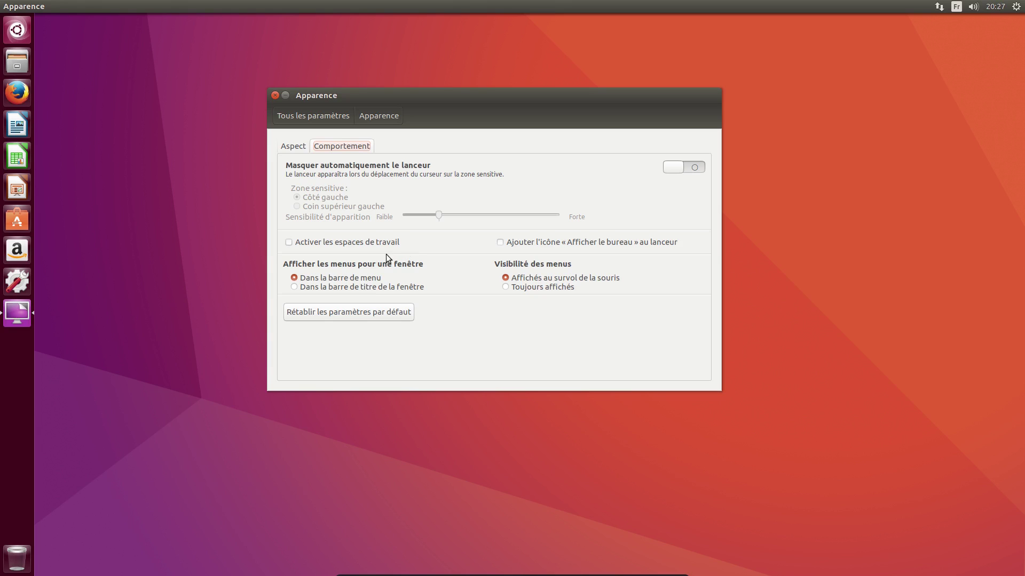
left_click_drag(325, 100, 551, 183)
Launch LibreOffice Writer and browse its Fichier and Tableau menus in the top bar
left_click(17, 125)
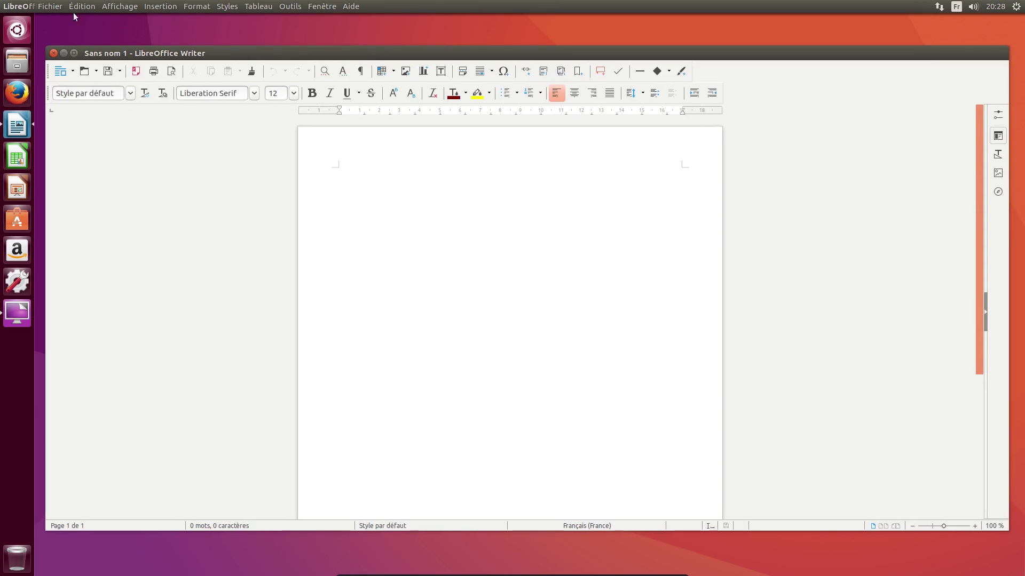
left_click(47, 5)
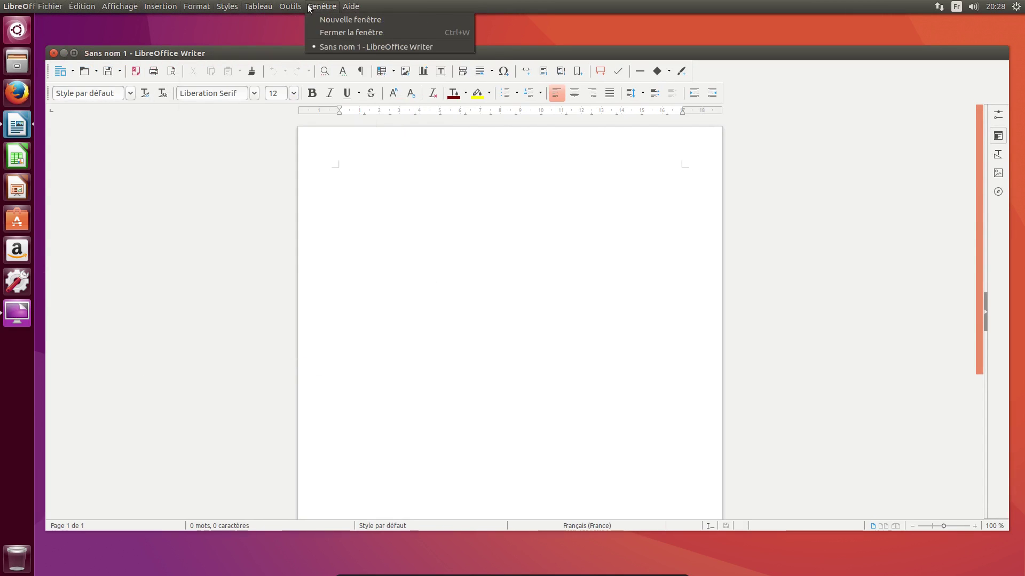
mouse_move(273, 47)
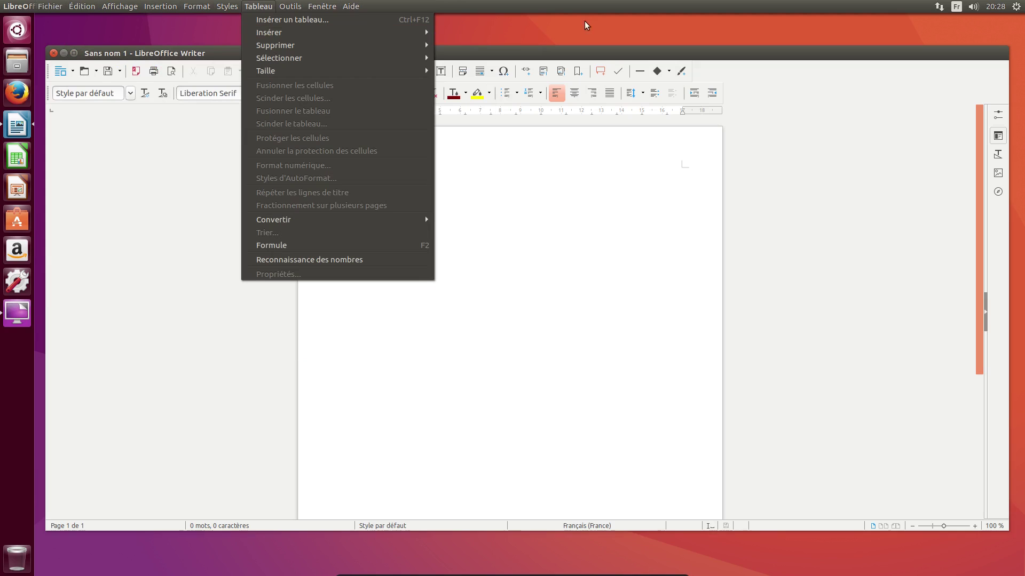
left_click(589, 27)
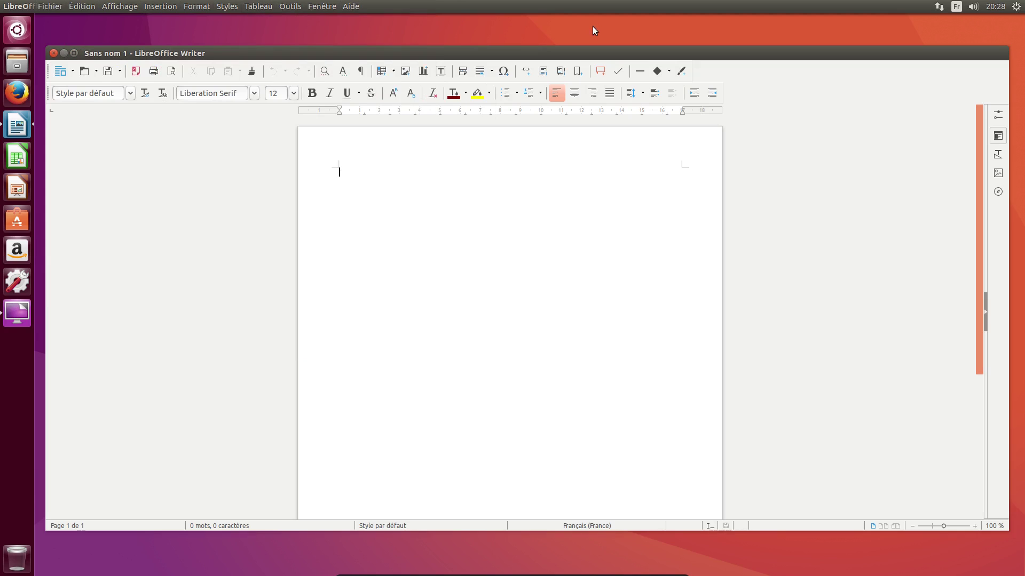
Minimise Writer and set menus to Dans la barre de titre de la fenêtre
left_click(63, 54)
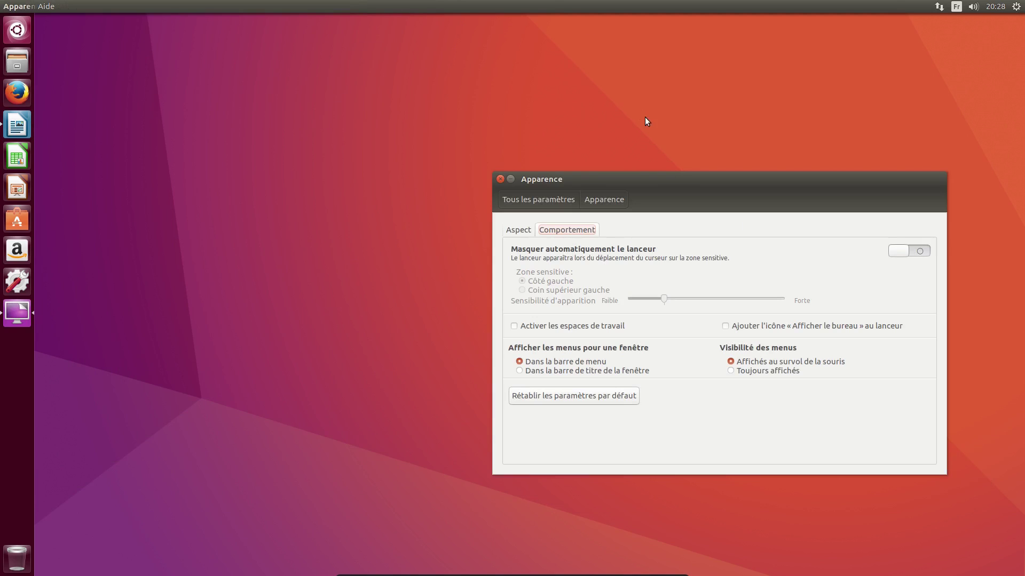
left_click_drag(663, 182, 529, 147)
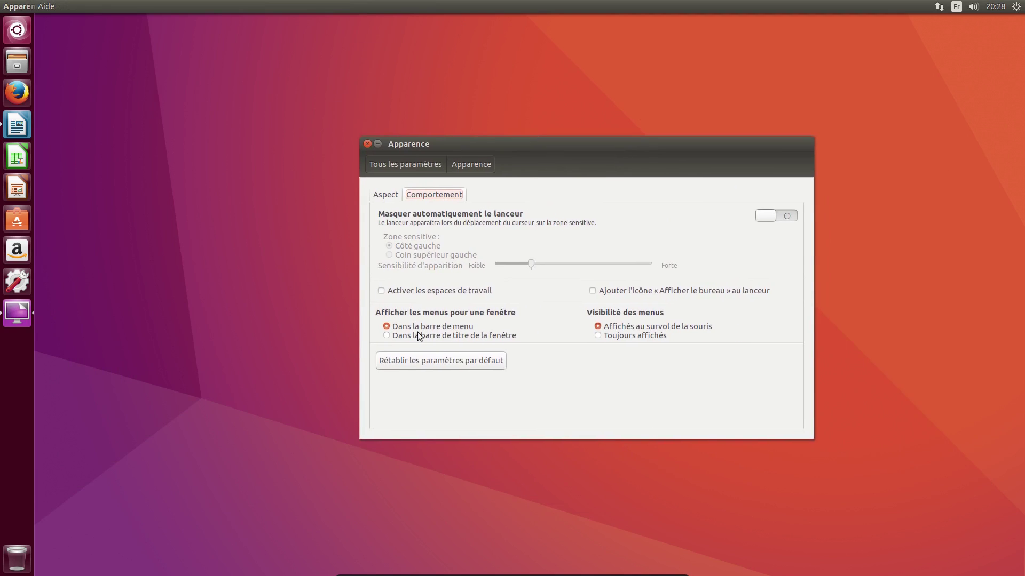
left_click(389, 337)
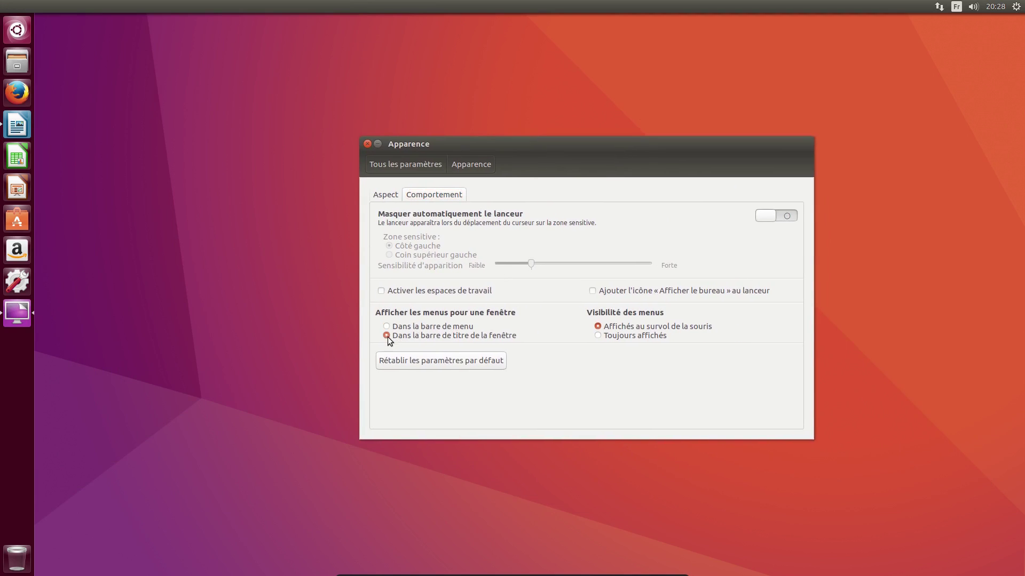
Check Writer's title-bar menus and keep menu visibility on Affichés au survol de la souris
left_click(16, 126)
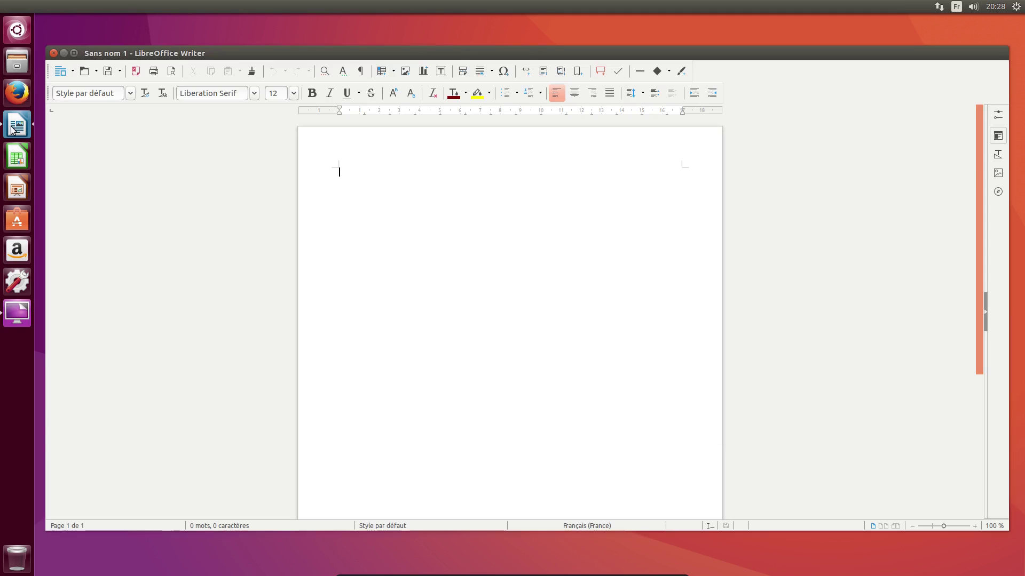
left_click(101, 53)
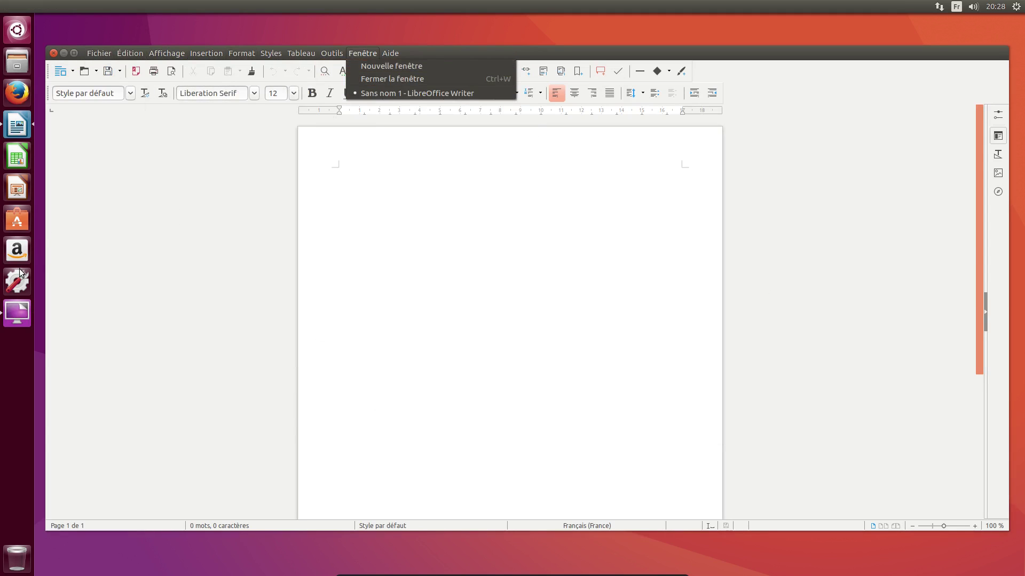
left_click(18, 315)
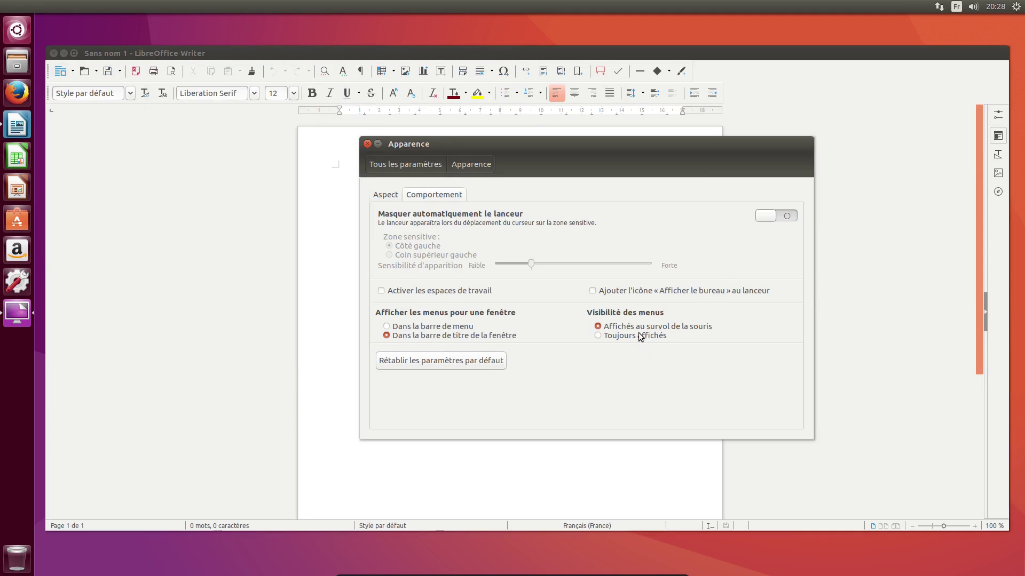
left_click(641, 336)
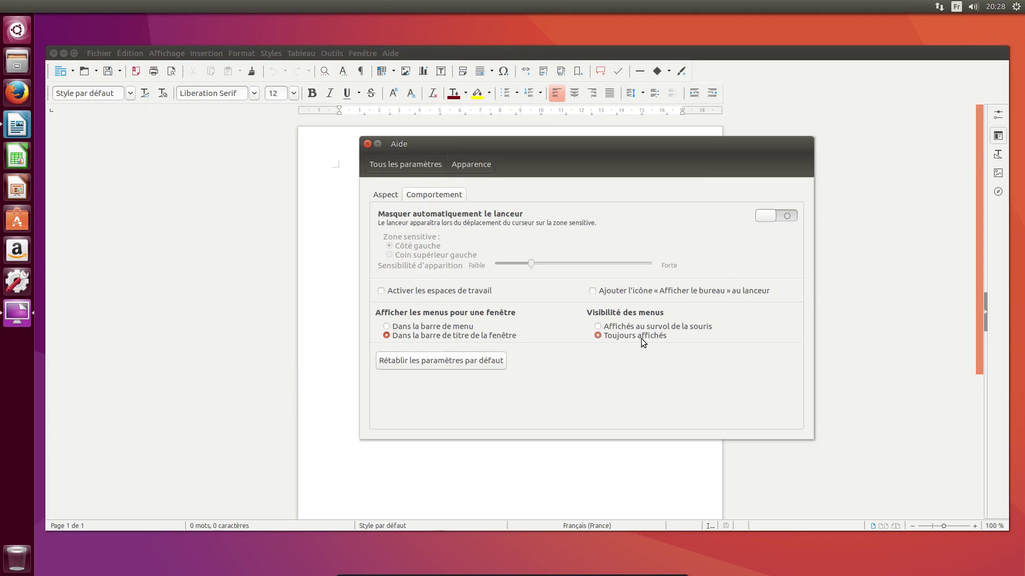
left_click(600, 326)
left_click(451, 328)
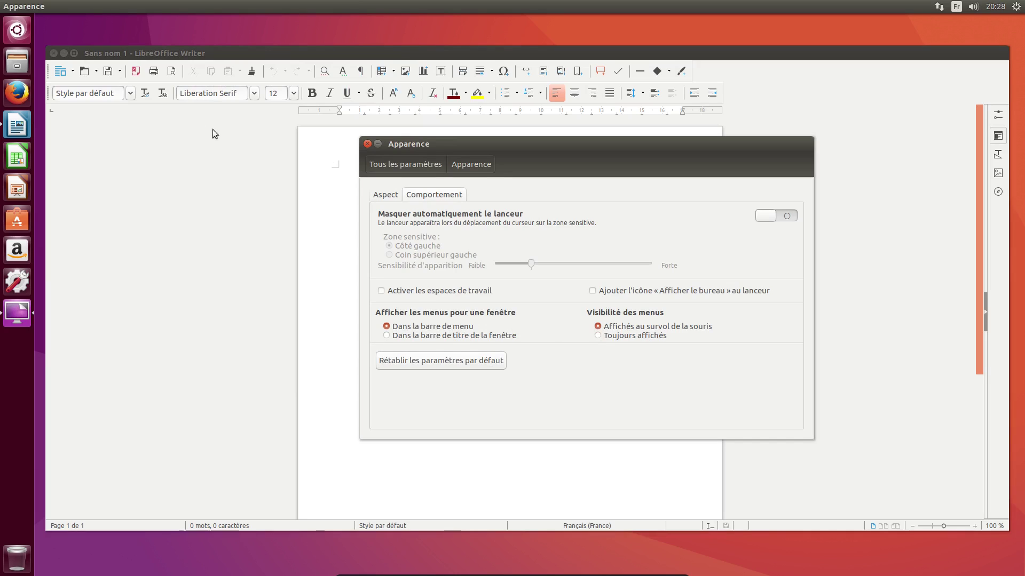
On the Aspect tab, choose the autumn forest wallpaper, briefly trying IMG 7632 first
left_click(392, 195)
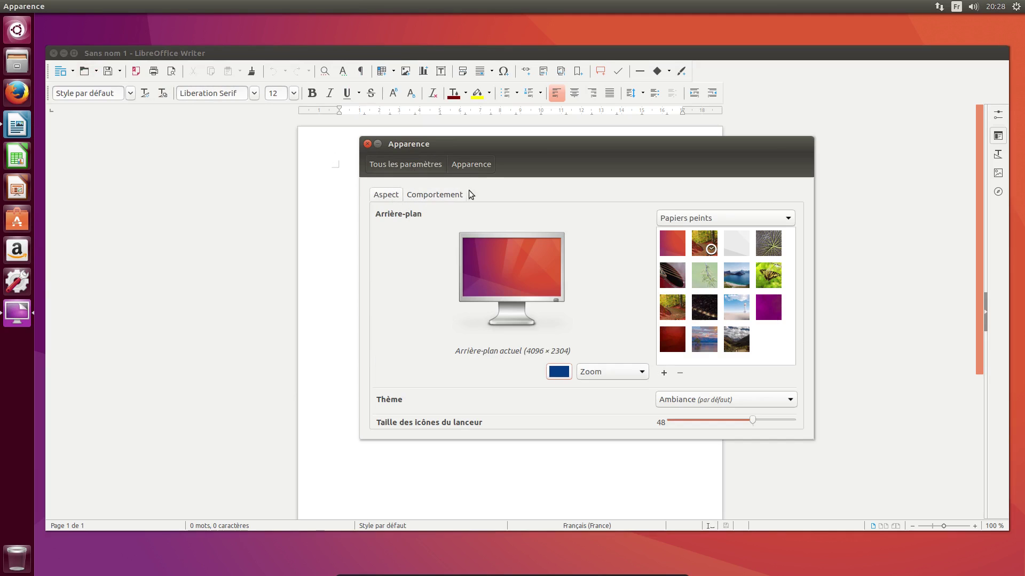
left_click(63, 53)
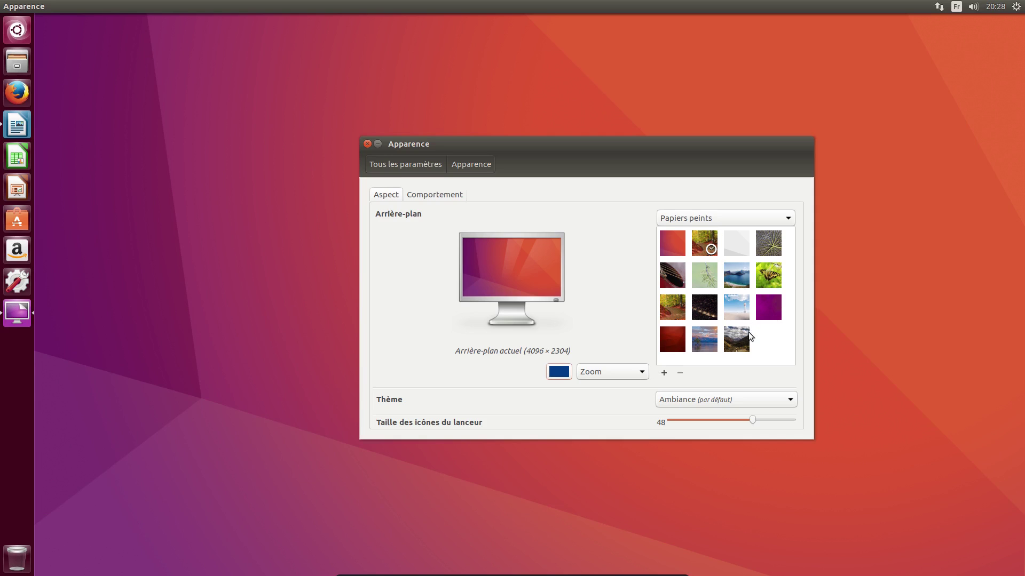
left_click(713, 251)
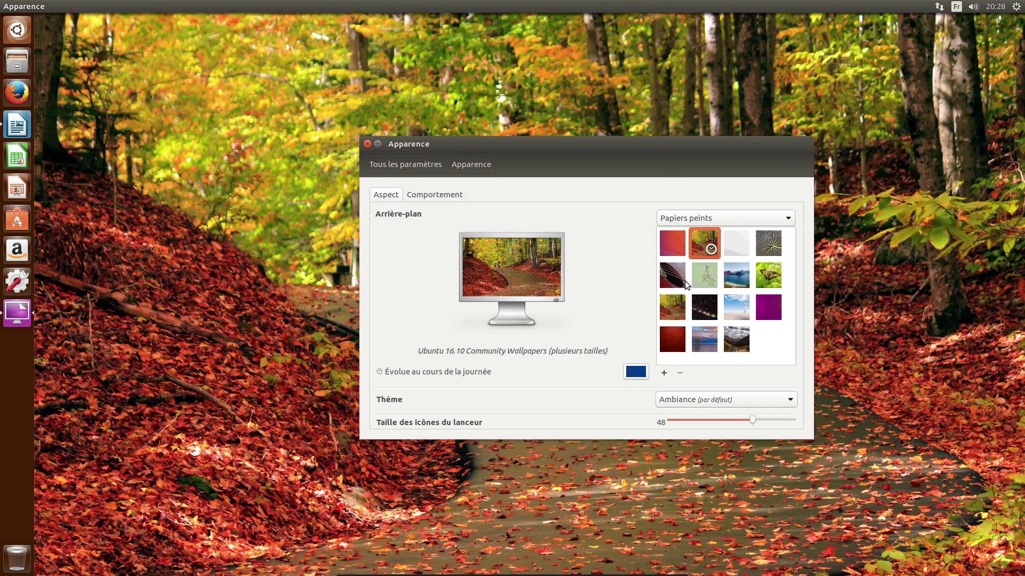
left_click_drag(585, 142, 474, 178)
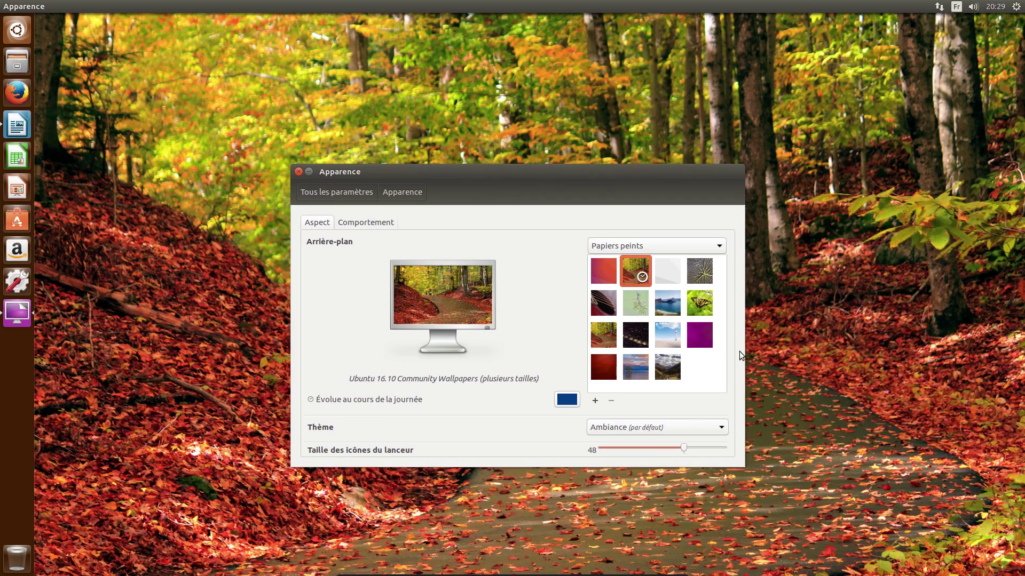
left_click_drag(449, 170, 484, 220)
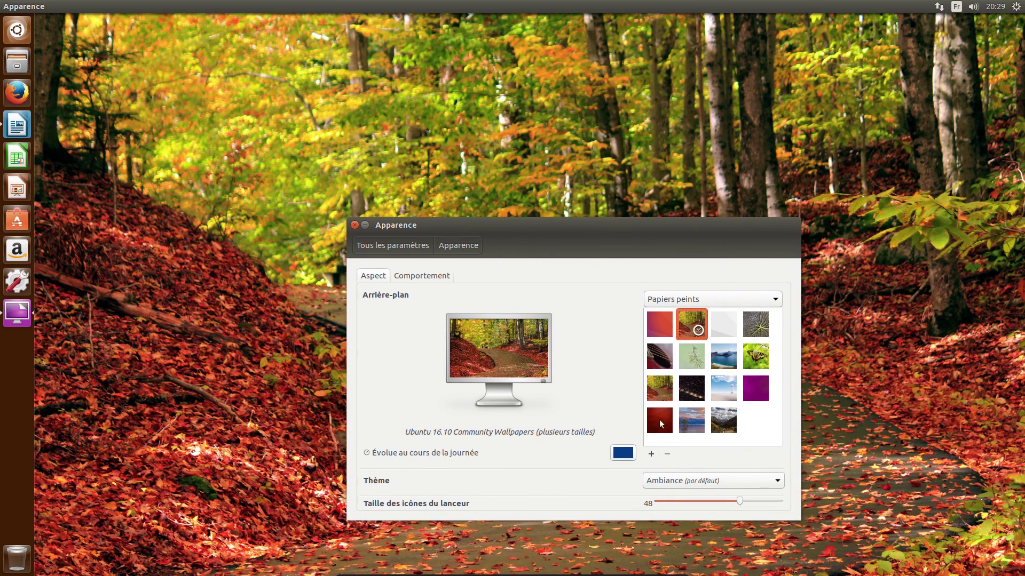
left_click(660, 394)
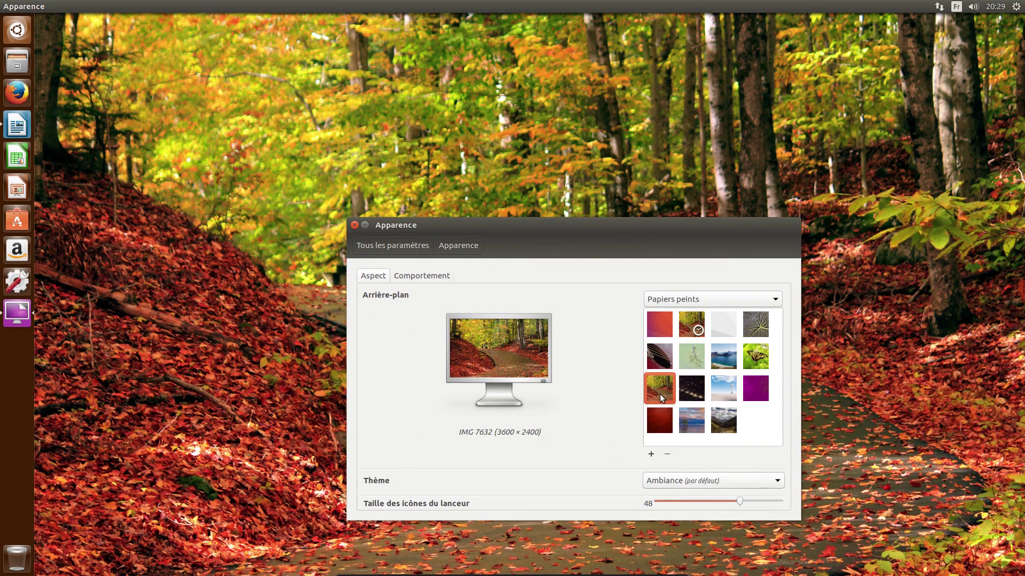
left_click(693, 327)
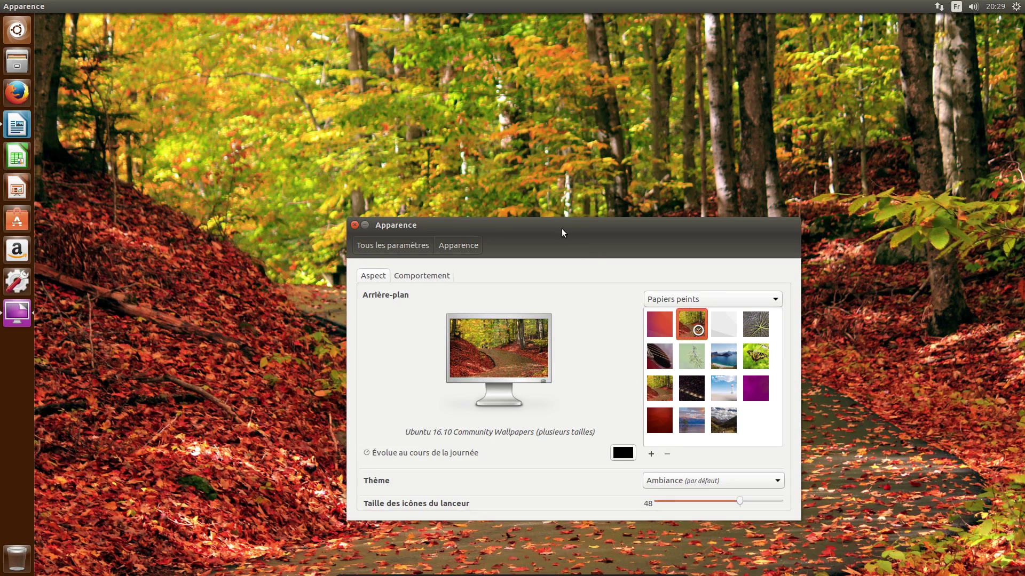
left_click_drag(565, 223, 519, 201)
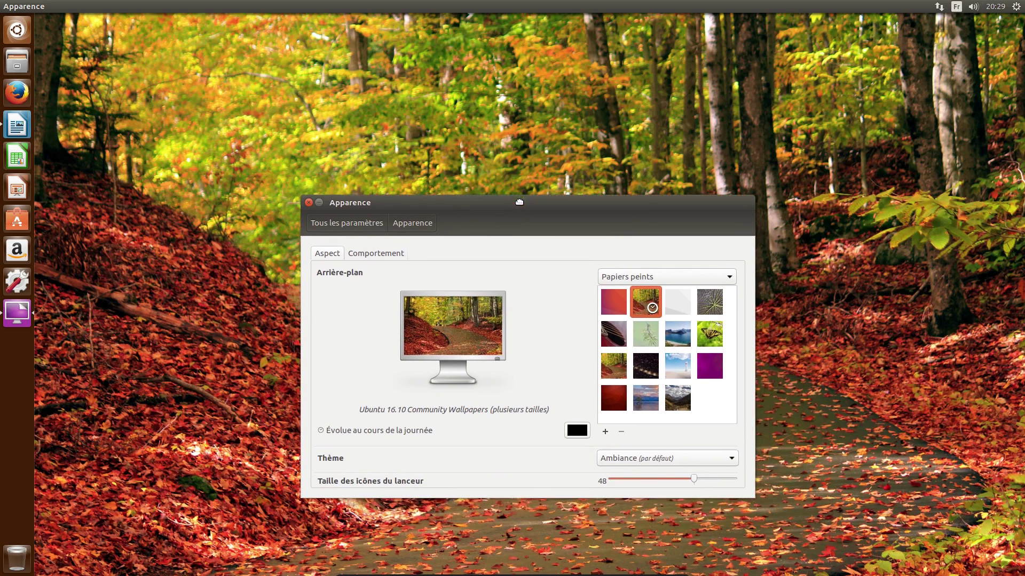
Set the launcher icon size slider to 46
left_click(702, 479)
left_click(689, 478)
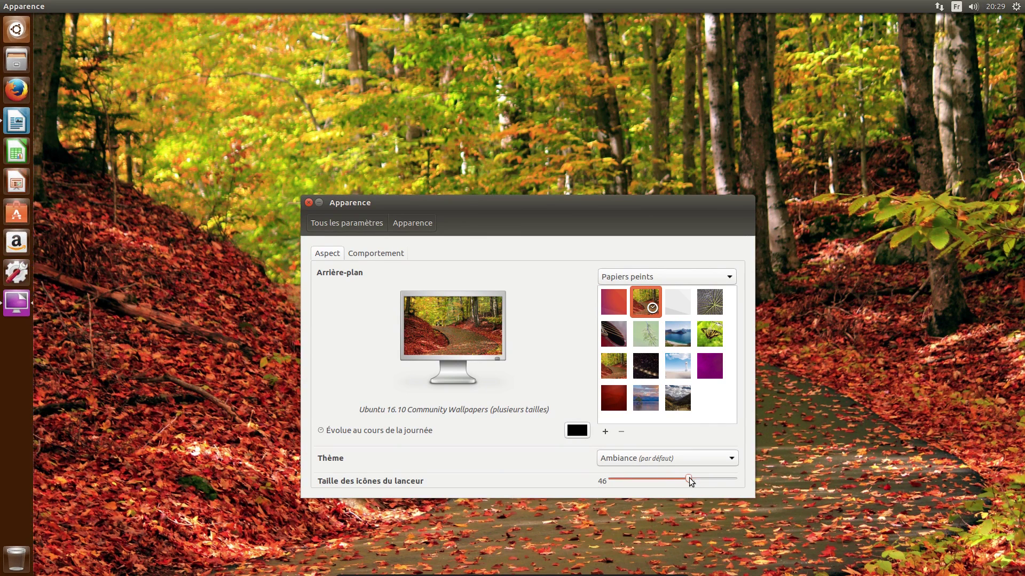
left_click(308, 203)
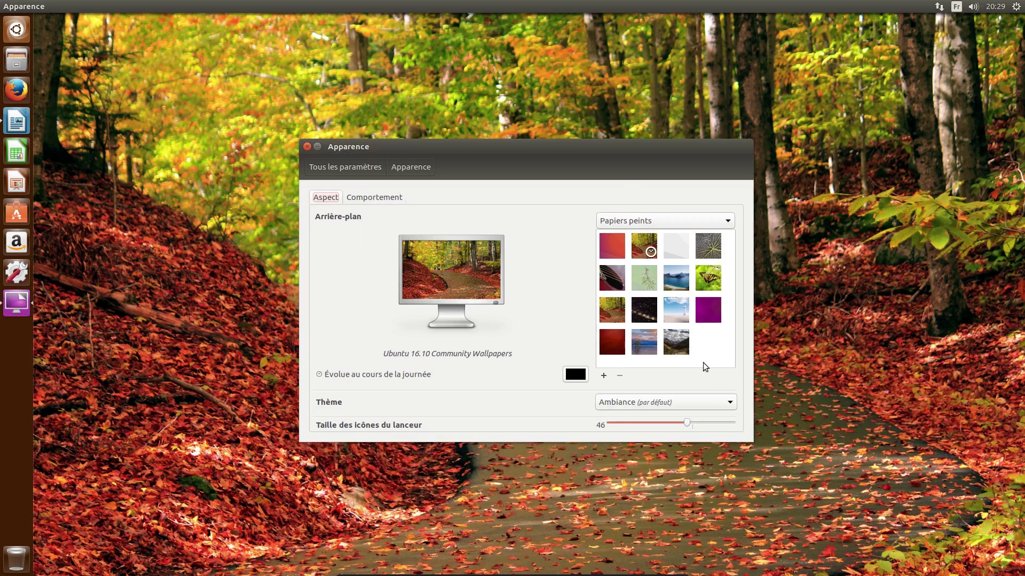
Switch the desktop theme to Radiance
left_click(719, 402)
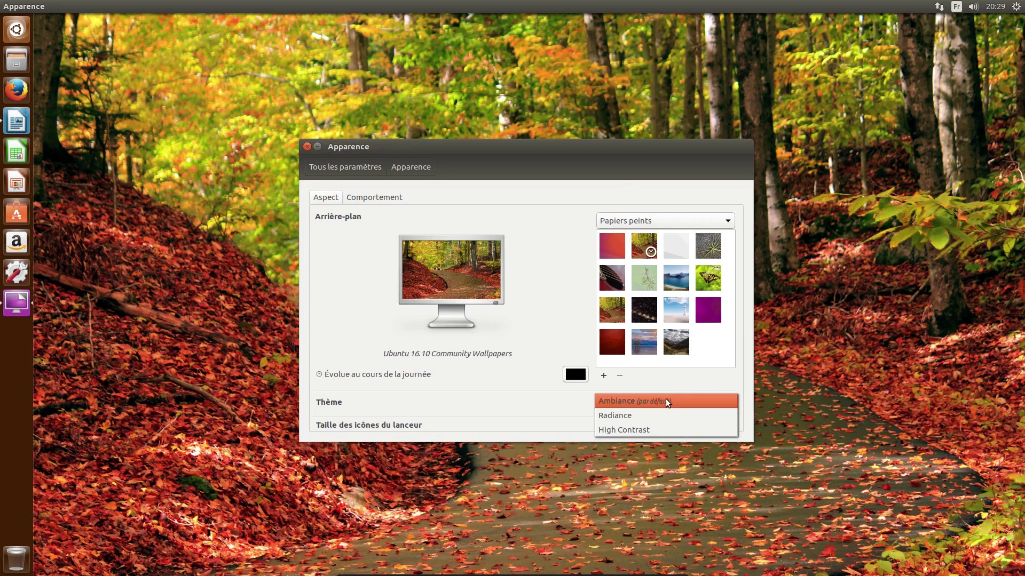
left_click(657, 415)
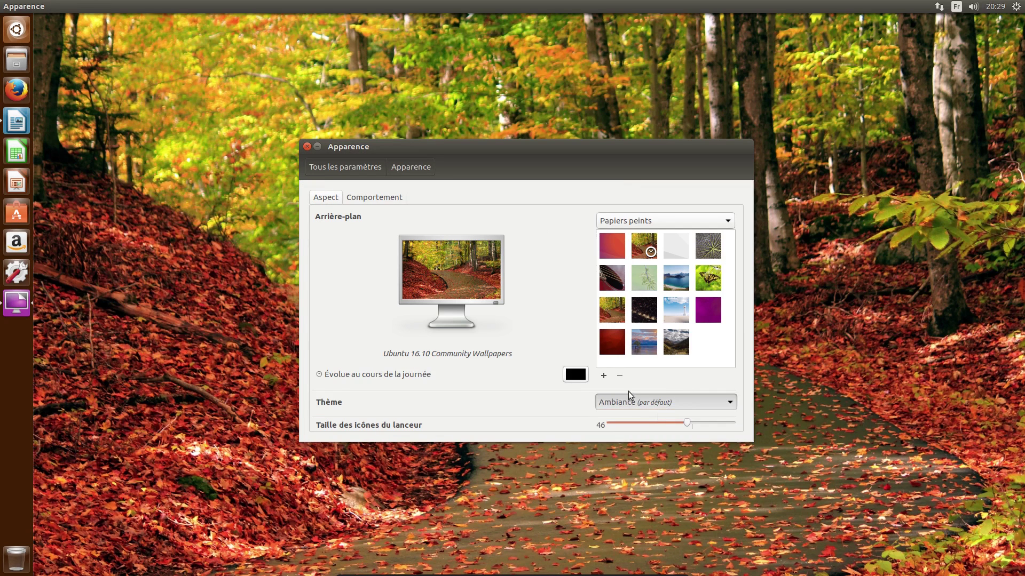
left_click_drag(357, 140, 268, 74)
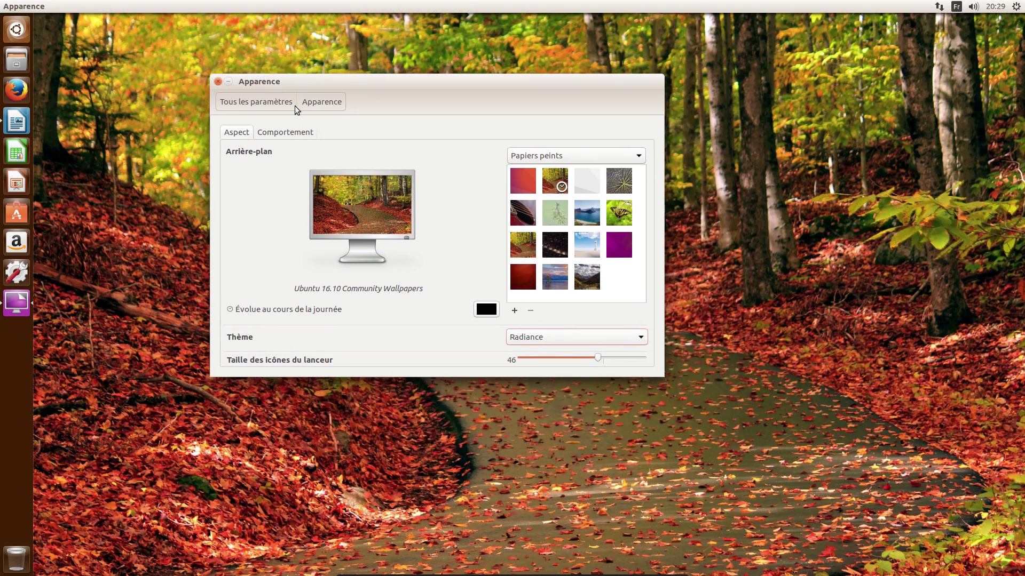
left_click(535, 347)
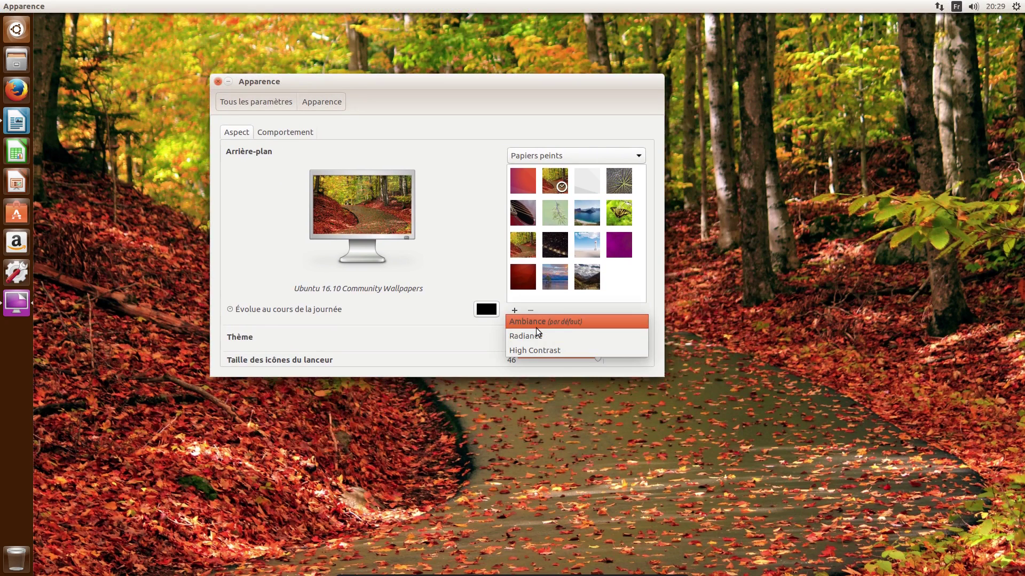
left_click(536, 335)
left_click_drag(443, 83, 553, 141)
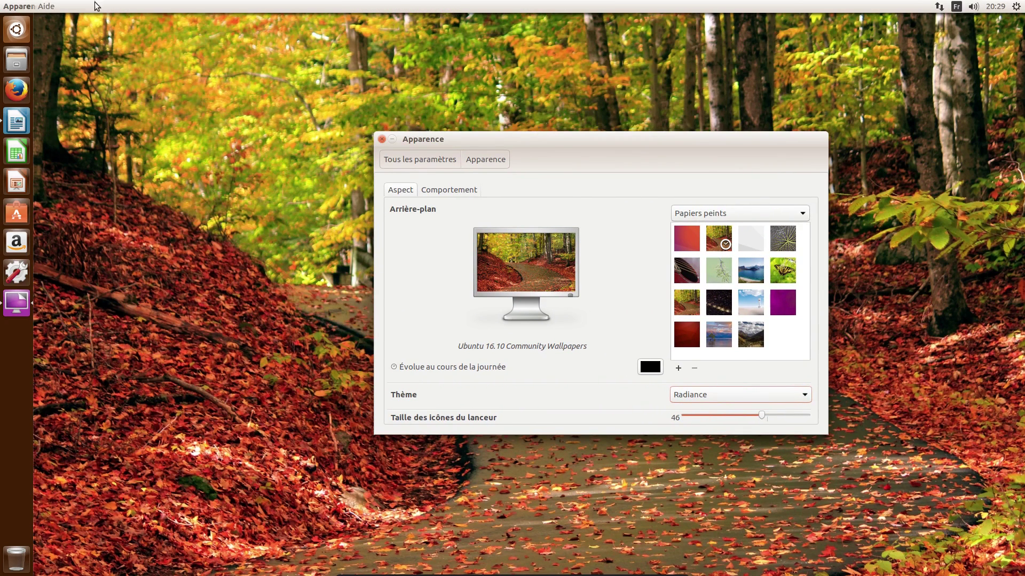
left_click_drag(438, 133, 336, 108)
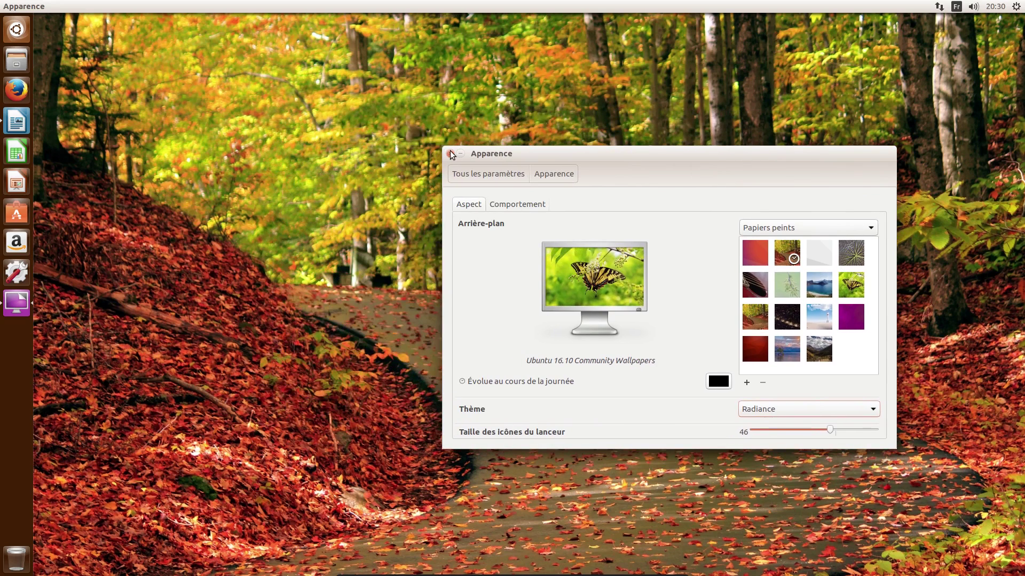
Close the Apparence window, leaving the autumn forest desktop visible
left_click(449, 155)
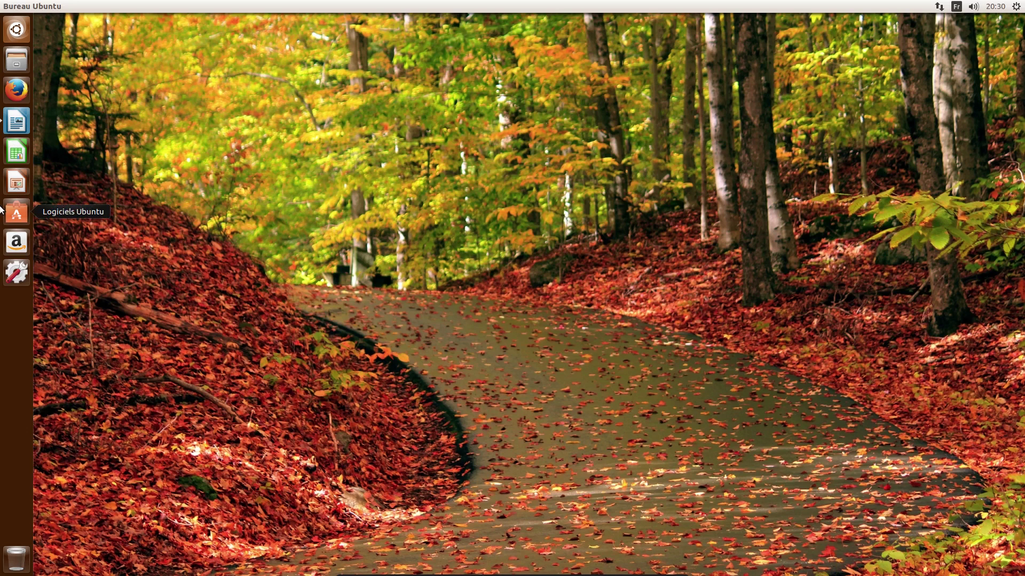
left_click(17, 41)
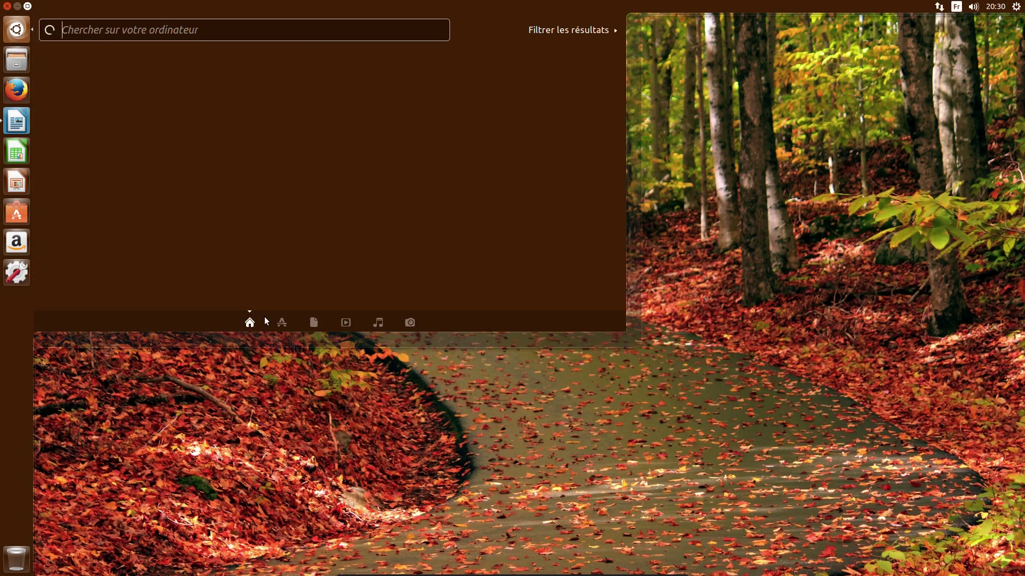
left_click(283, 322)
left_click(283, 322)
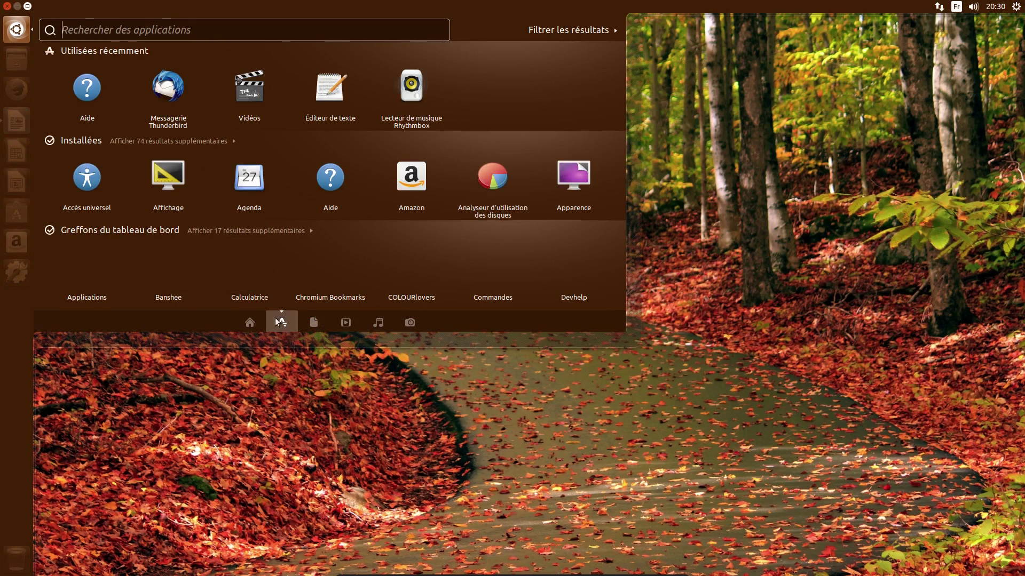
left_click(204, 142)
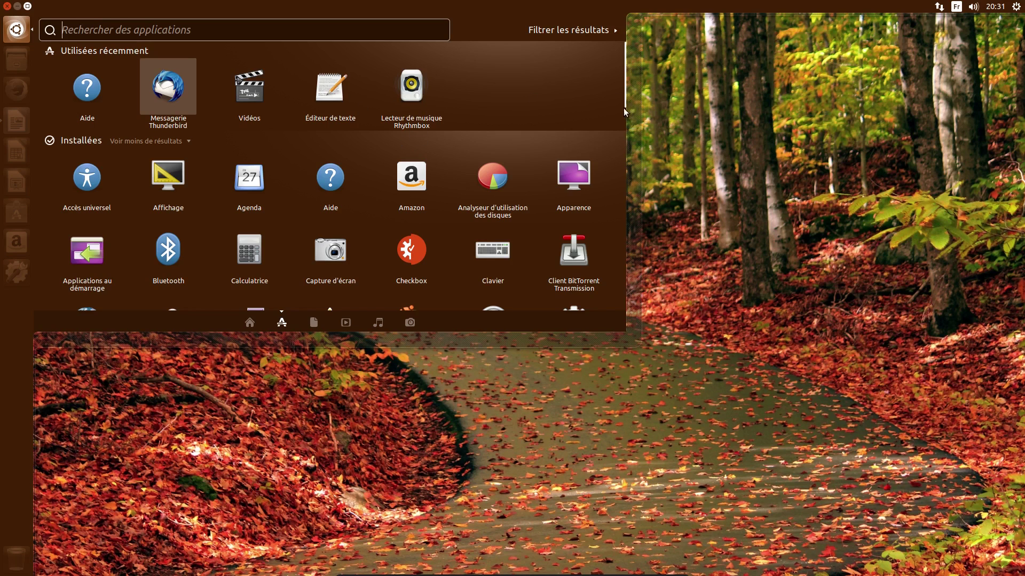
left_click_drag(623, 103, 613, 283)
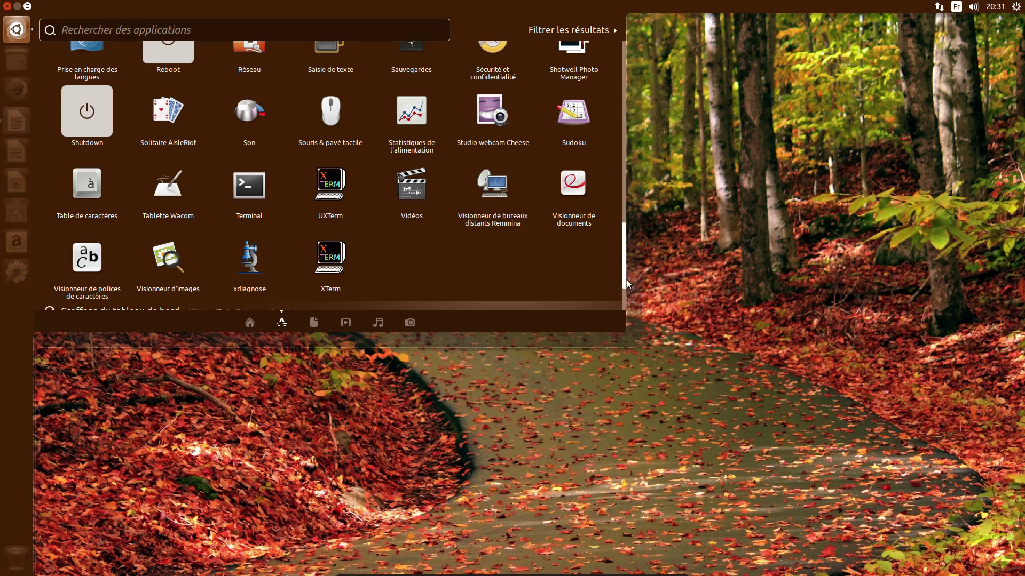
scroll(623, 267, "up", 2)
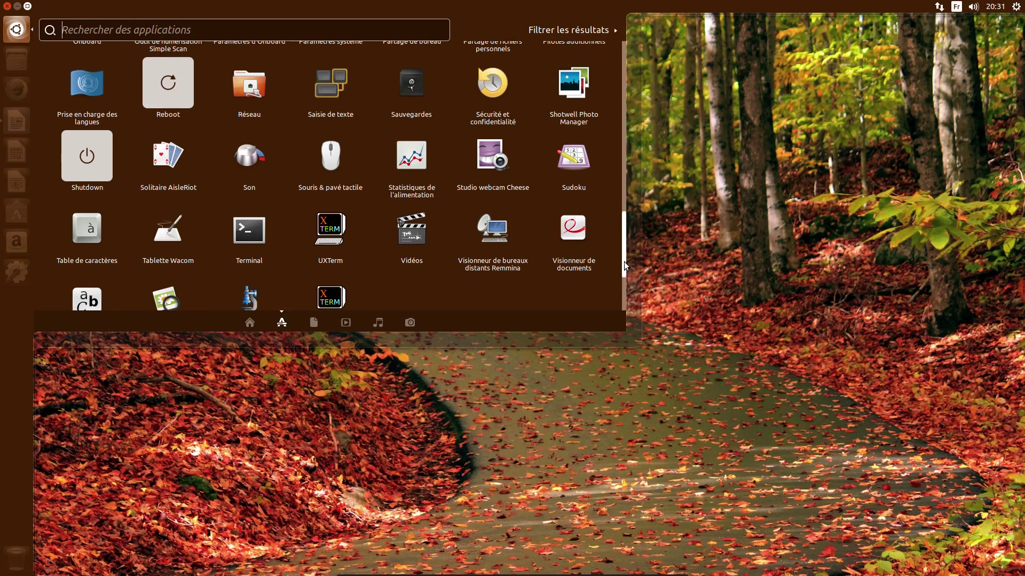
left_click_drag(624, 258, 626, 88)
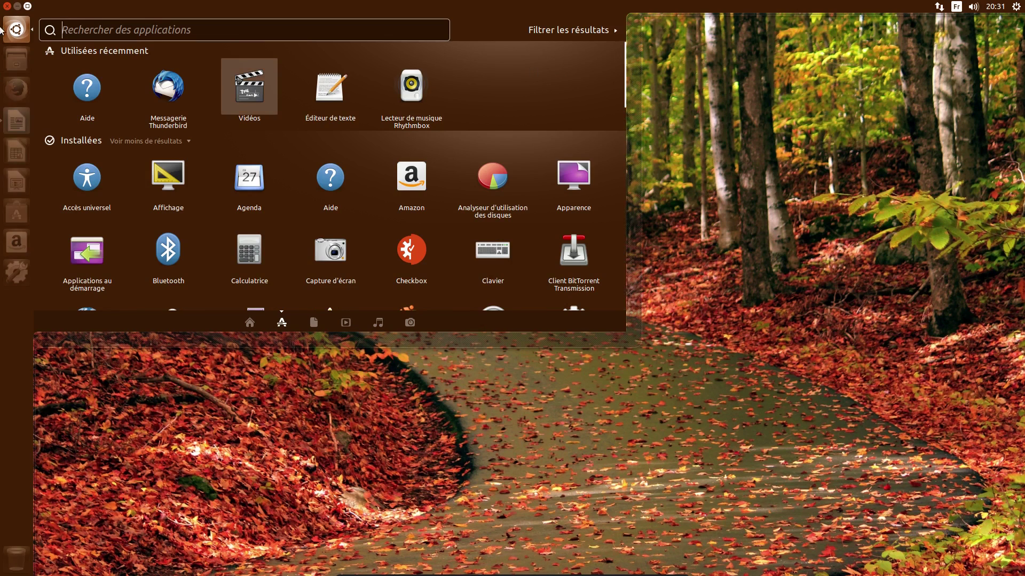
left_click(6, 6)
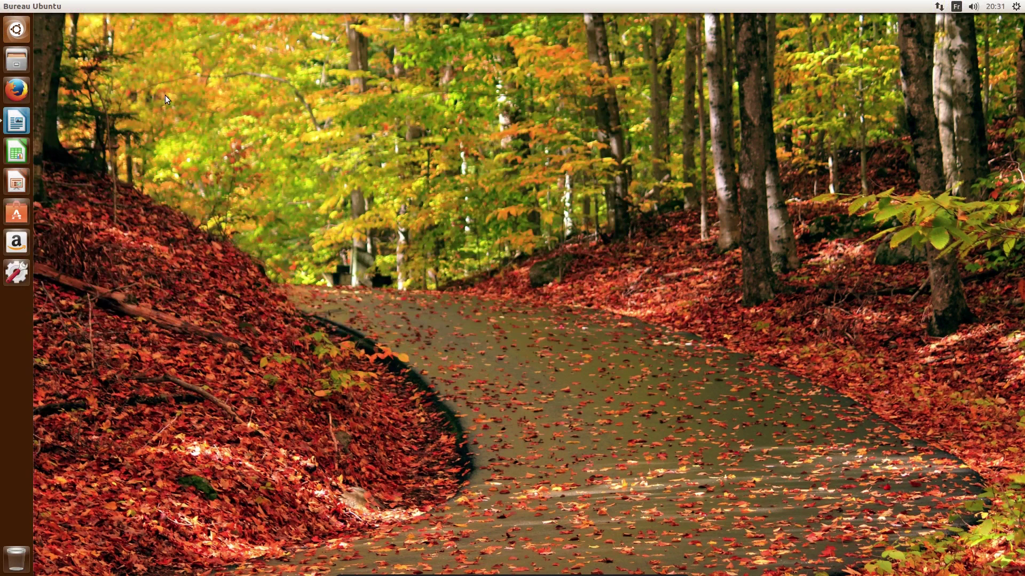